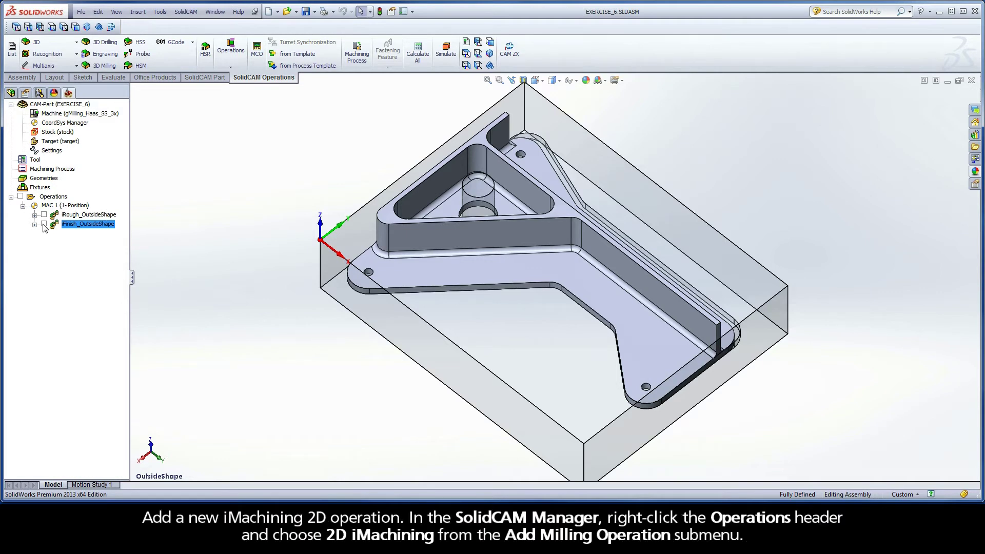
Add a new 2D iMachining milling operation with iRough technology from the Operations menu.
right_click(51, 199)
mouse_move(95, 218)
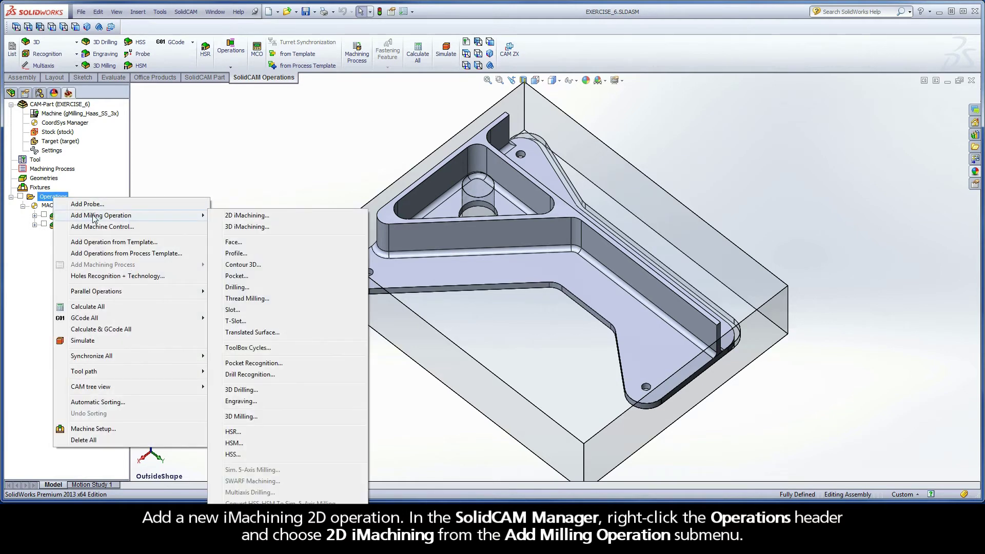
left_click(268, 218)
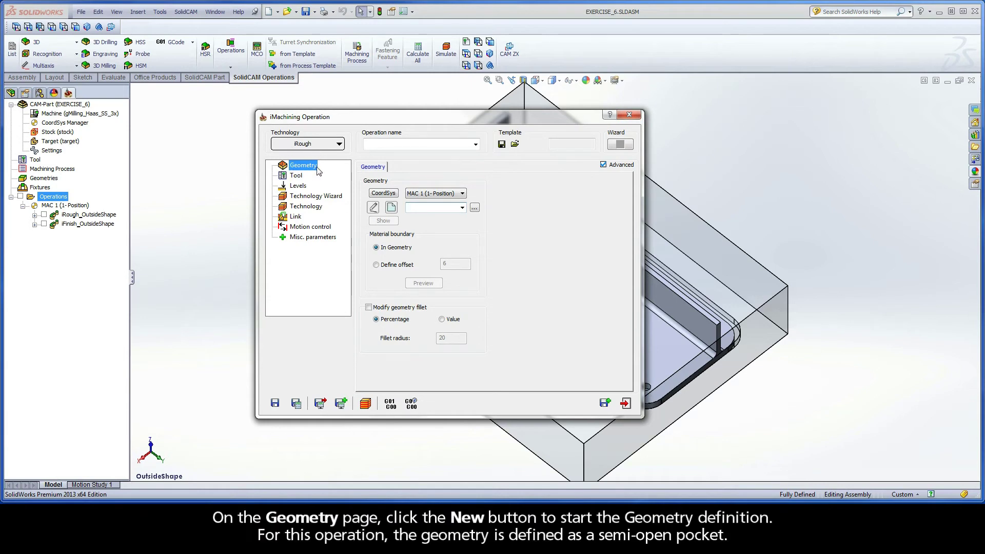
Start new geometry contour1 in the Material boundary view, picking the bottom corner arc as the chain start.
left_click(391, 208)
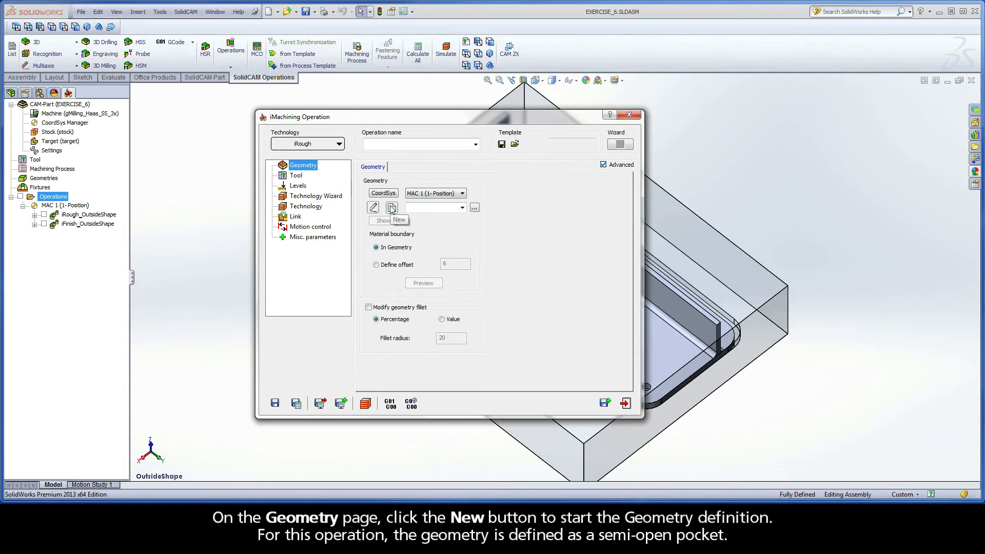
right_click(198, 162)
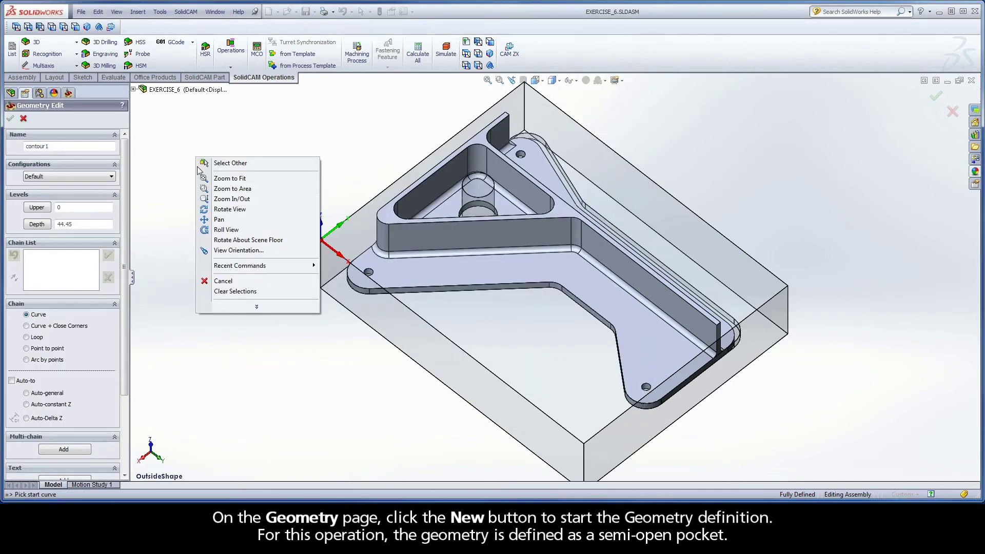
left_click(208, 250)
left_click(207, 233)
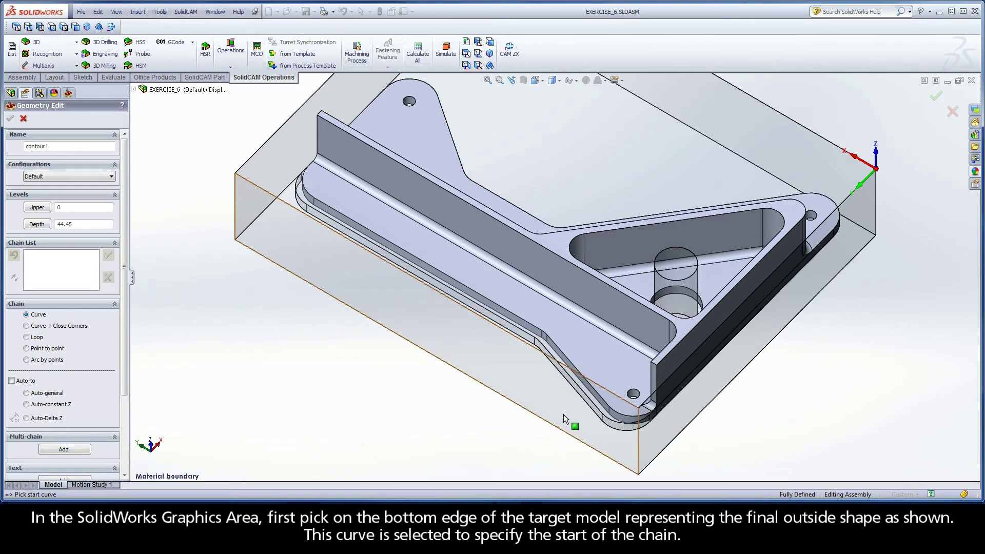
left_click(646, 424)
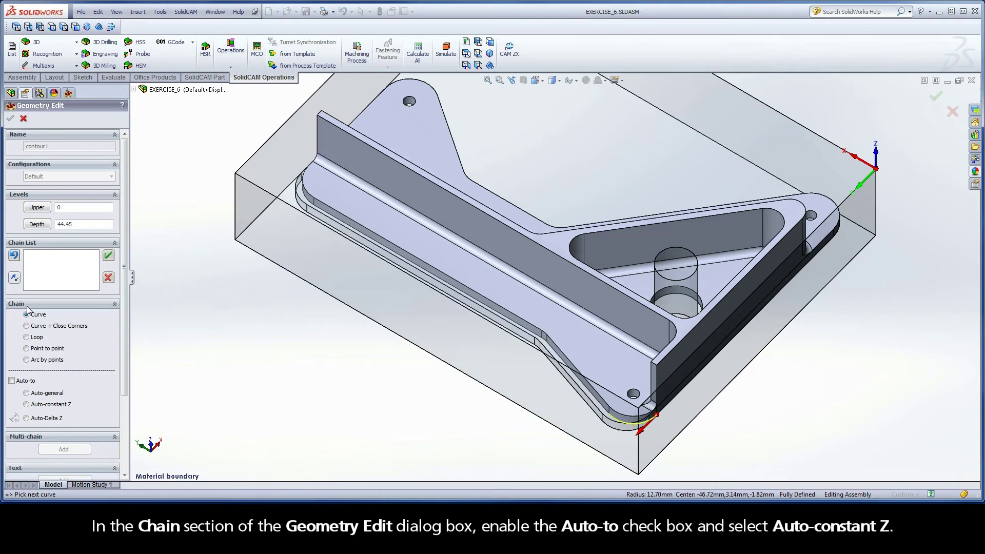
Chain along the lower outside edge with Auto-to constant Z, and accept it as open chain contour1.
left_click(11, 381)
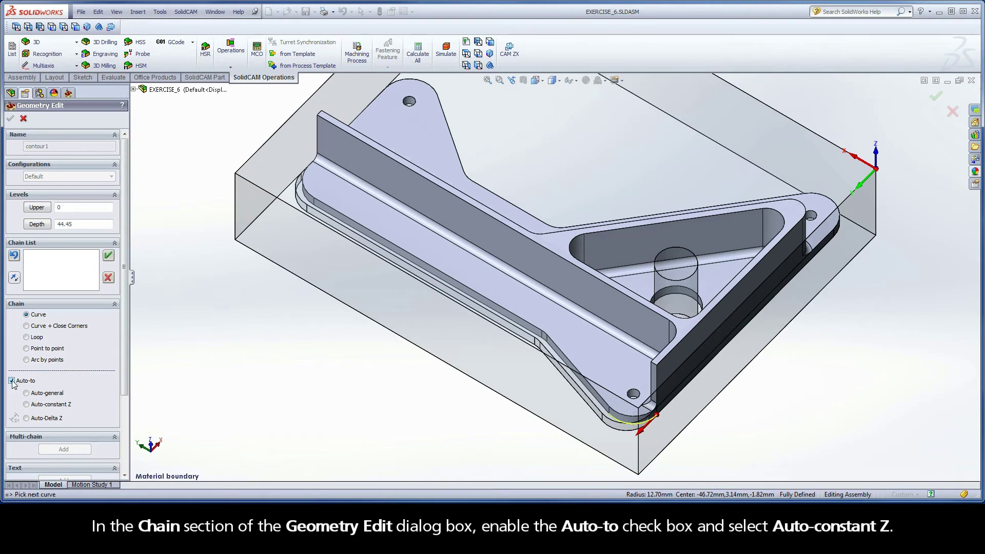
left_click(26, 405)
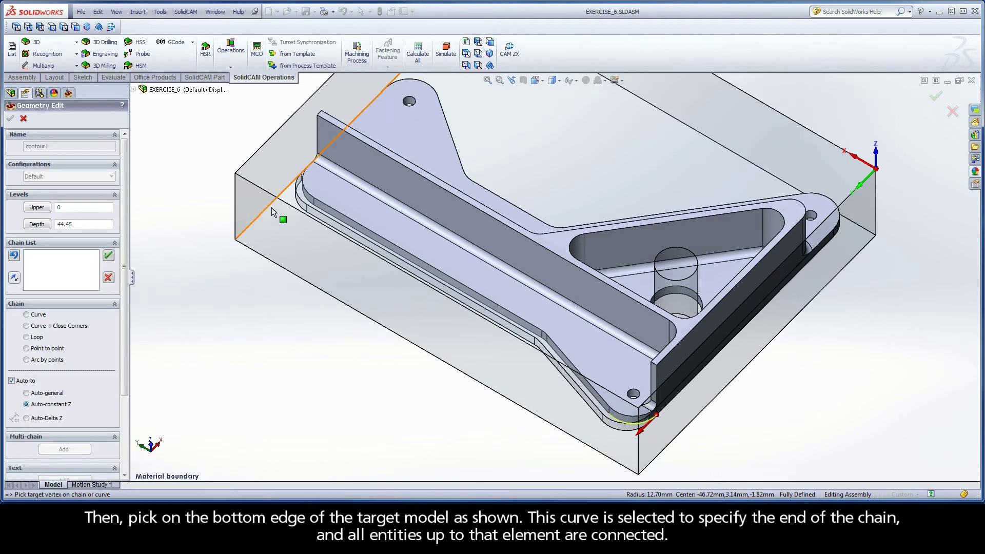
left_click(305, 196)
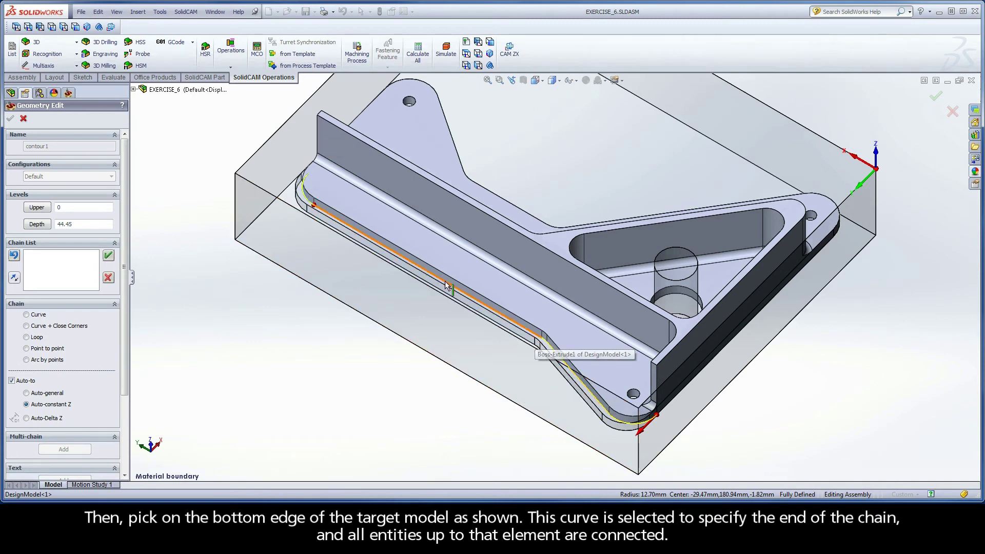
left_click(410, 263)
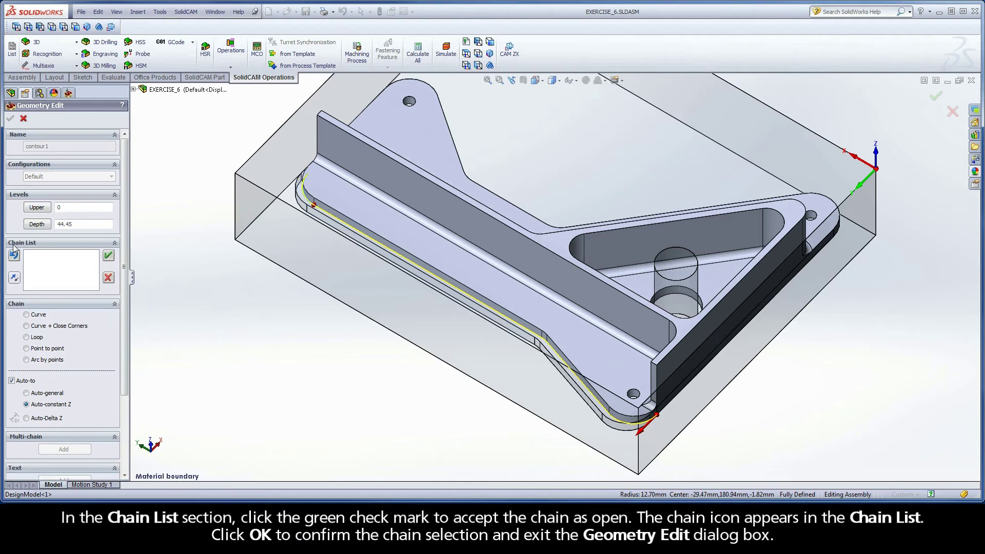
left_click(109, 256)
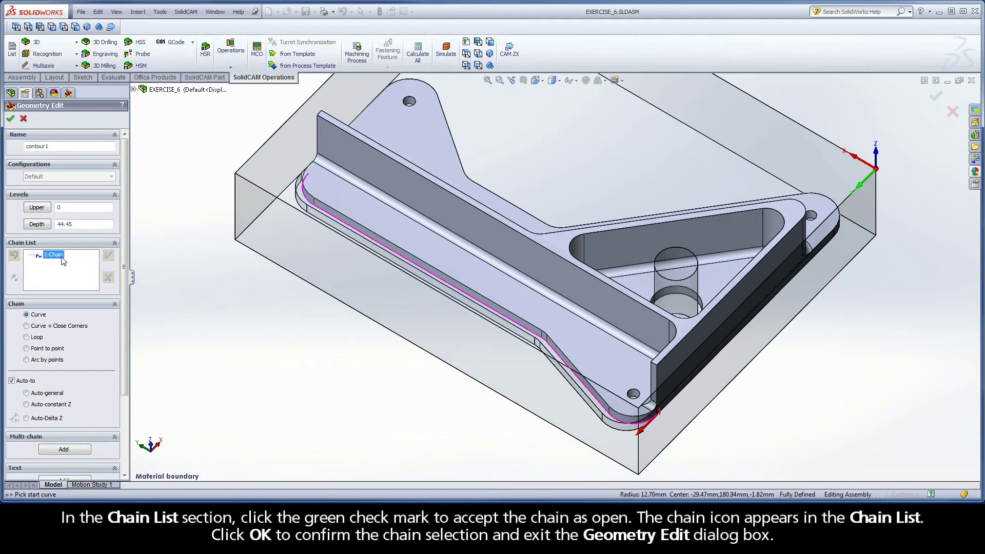
left_click(11, 120)
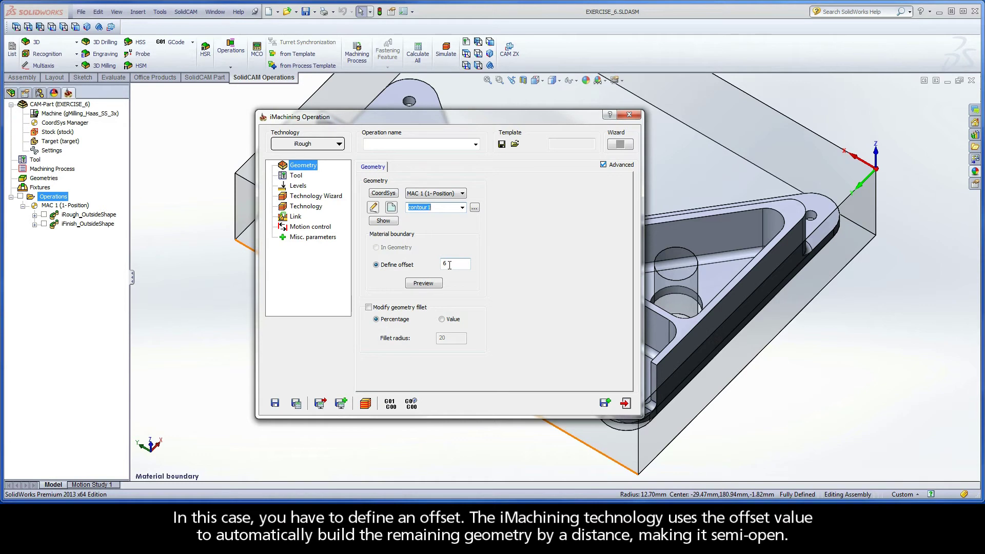
Change the material boundary Define offset value from 6 to 5.
double_click(450, 264)
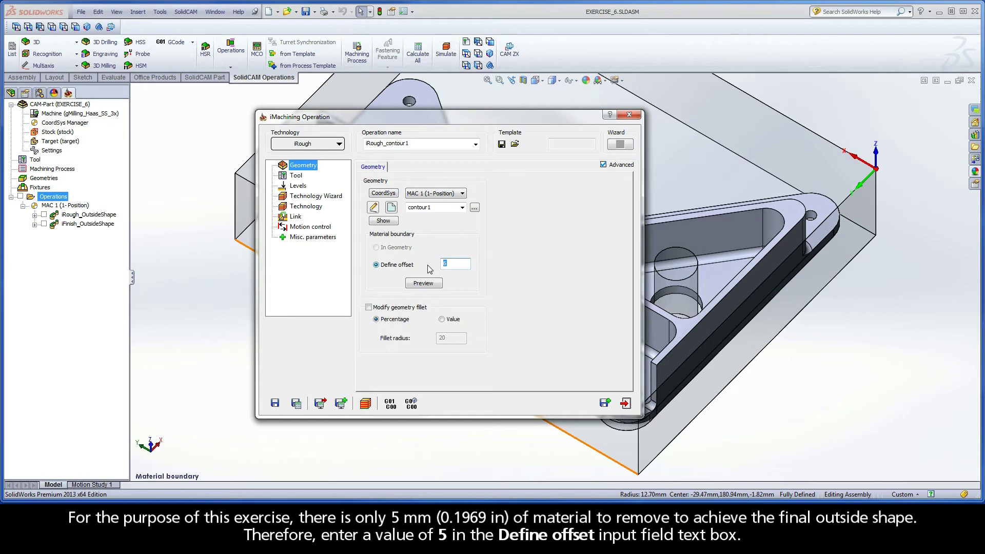
type("5")
type("5")
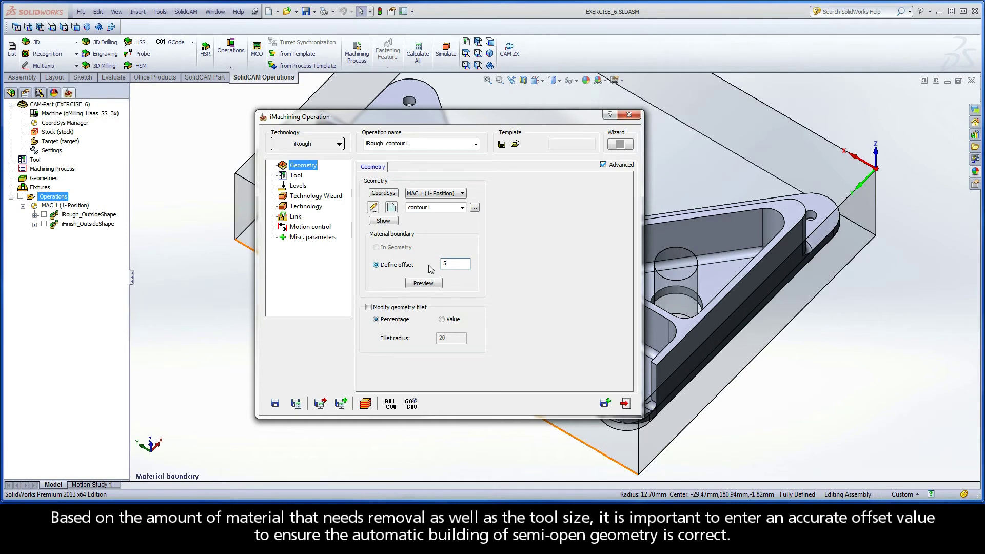
double_click(445, 264)
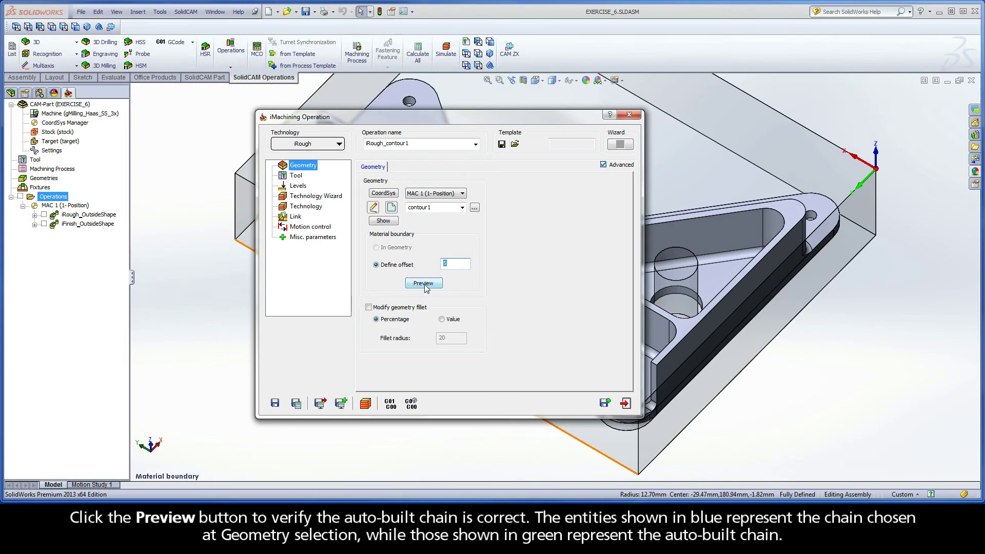
left_click(424, 285)
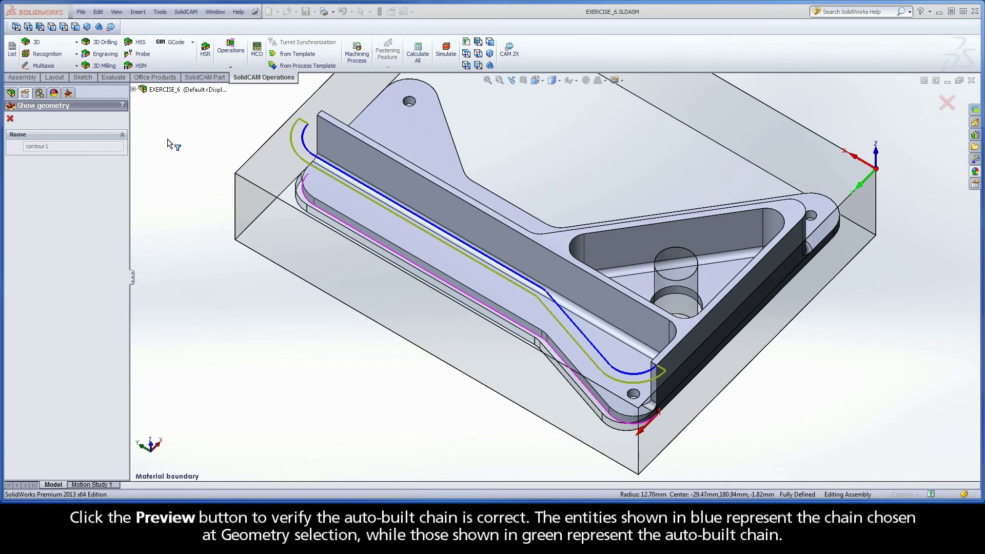
right_click(168, 140)
left_click(175, 232)
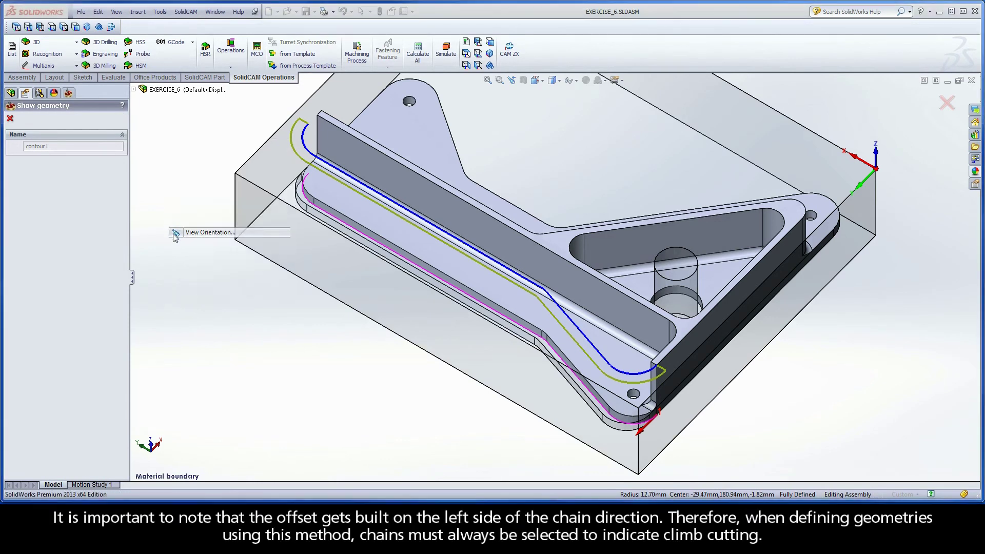
left_click(174, 225)
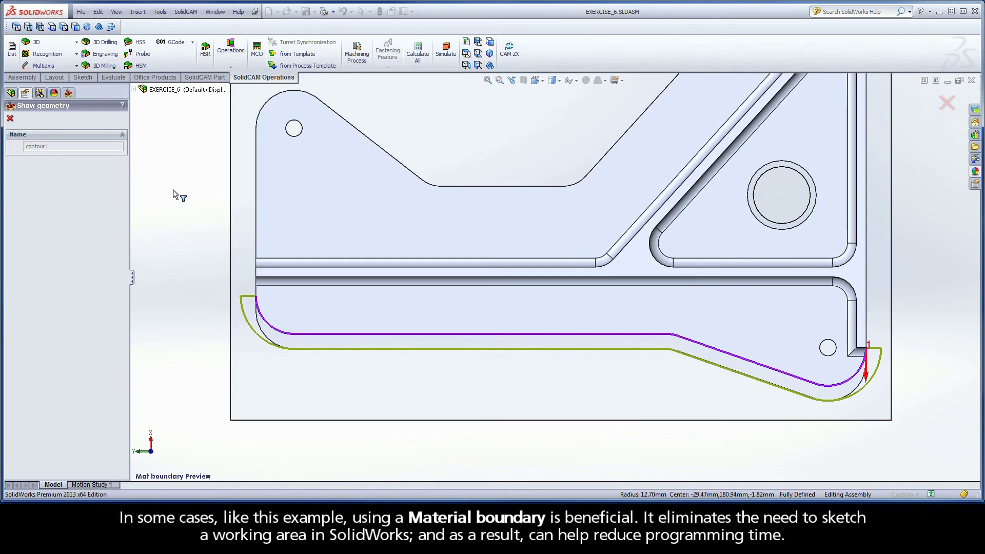
right_click(173, 192)
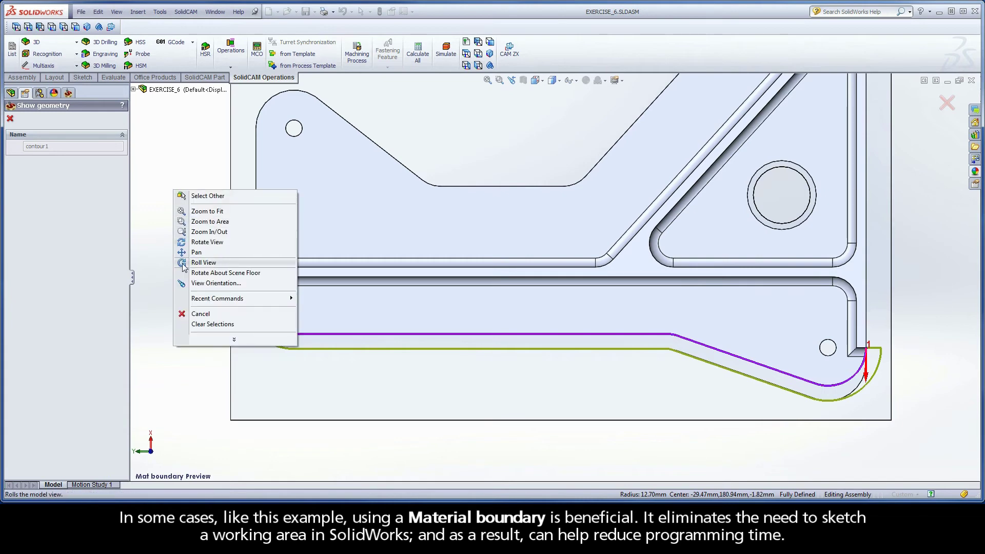
left_click(184, 283)
left_click(184, 298)
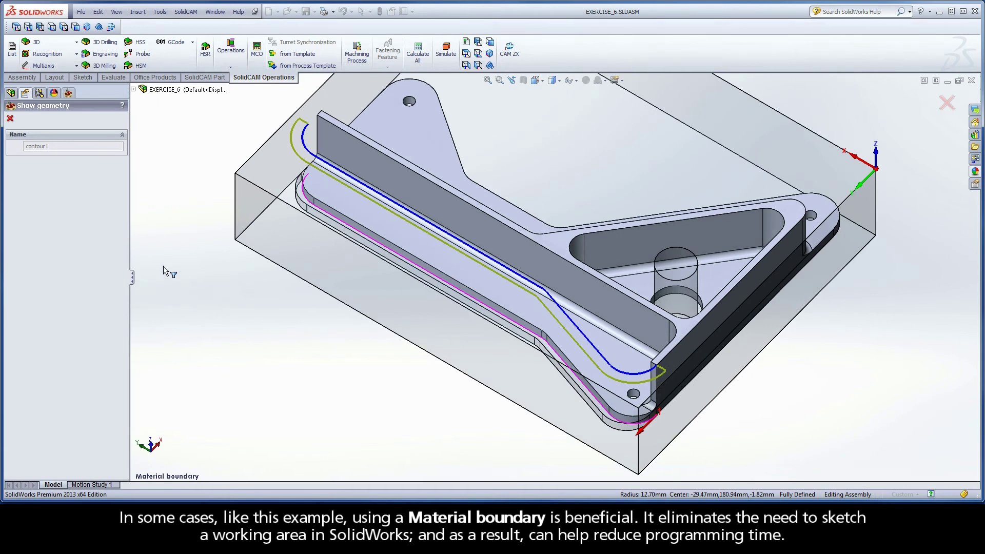
left_click(10, 119)
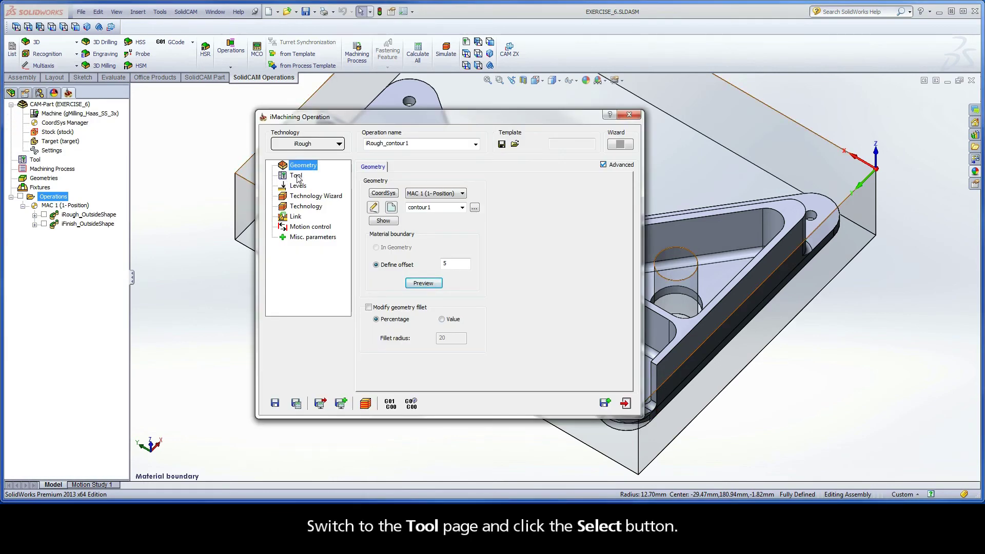
Assign tool 2, the 12.5 mm END MILL, from the Part Tool Table.
left_click(296, 176)
left_click(430, 307)
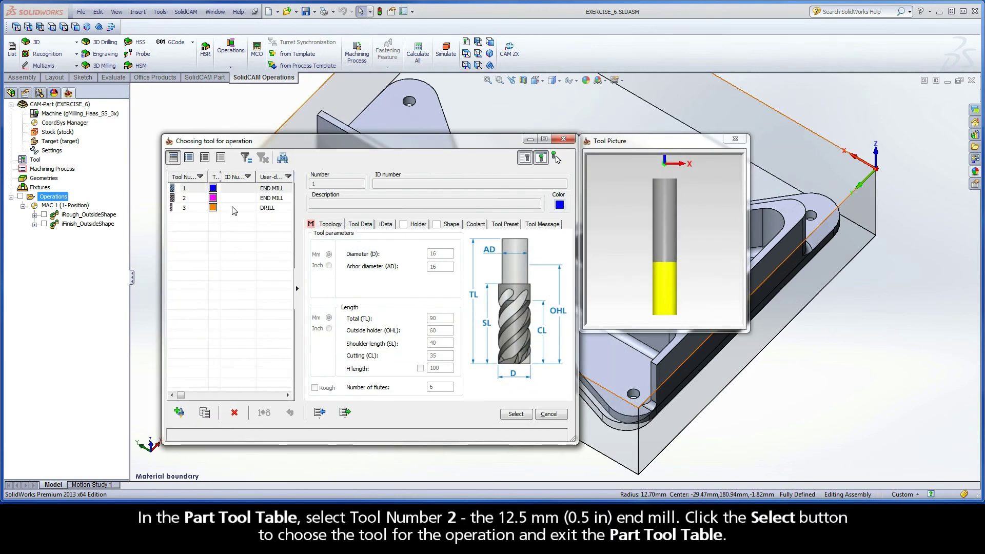
left_click(235, 199)
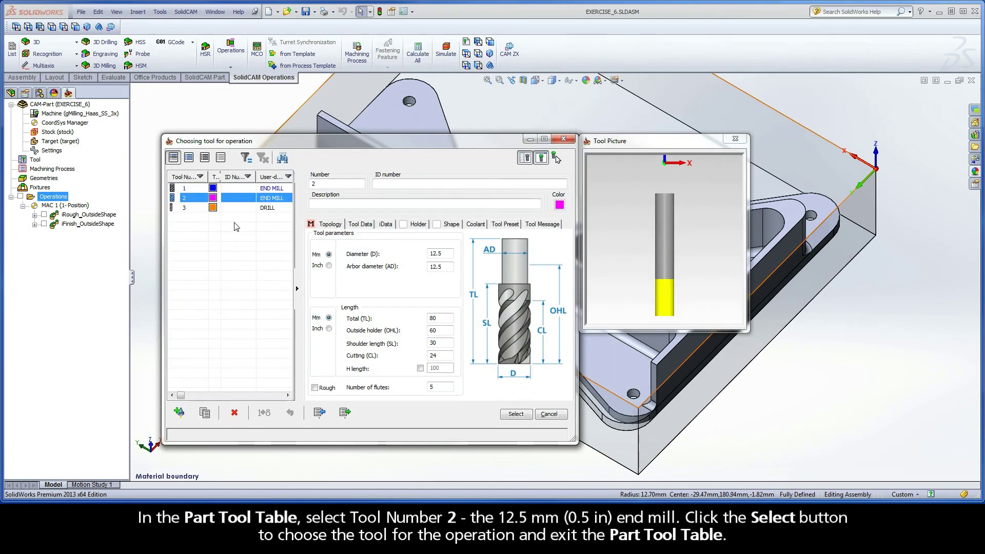
left_click(447, 254)
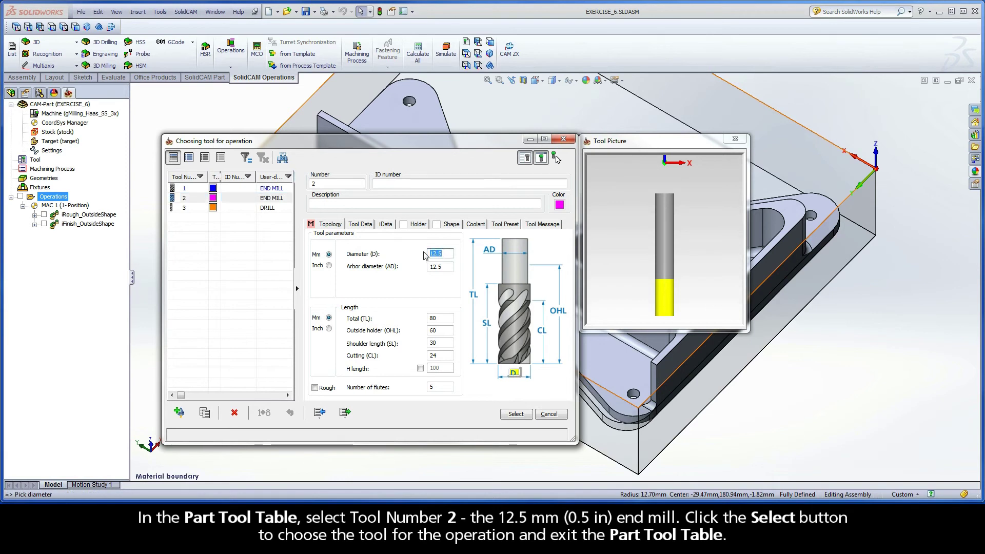
left_click(517, 415)
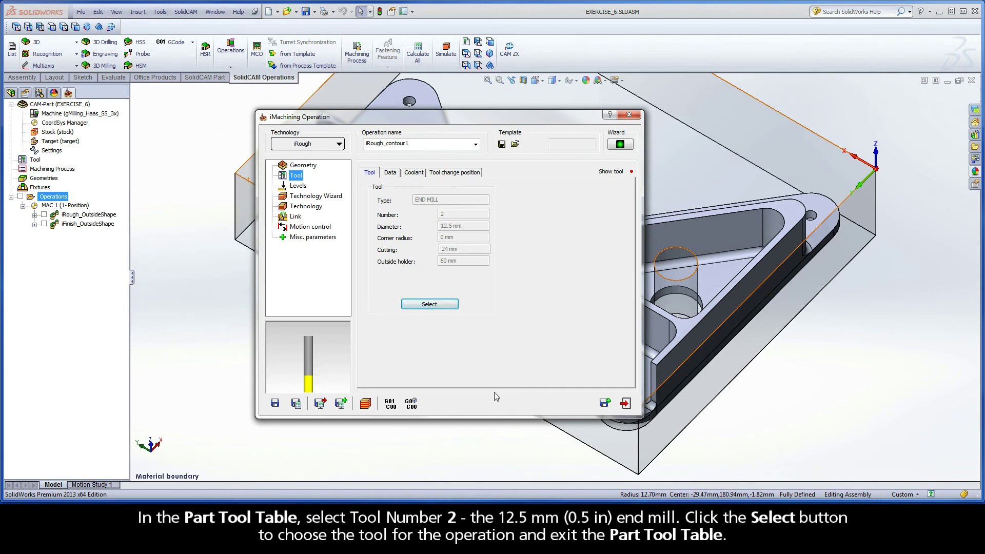
Set the upper level to 0 from the stock top face and pick the bottom edge for pocket depth -33.575.
left_click(300, 186)
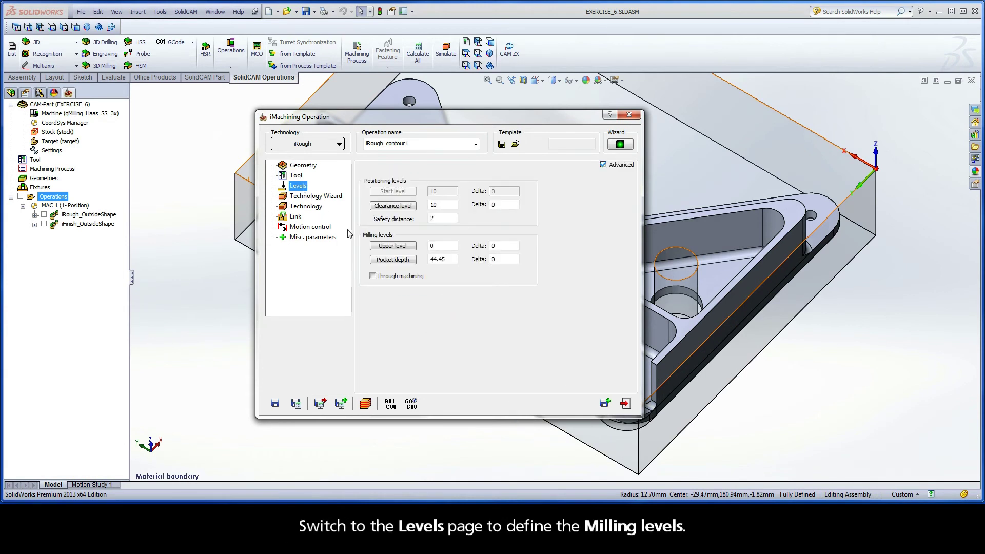
left_click(395, 248)
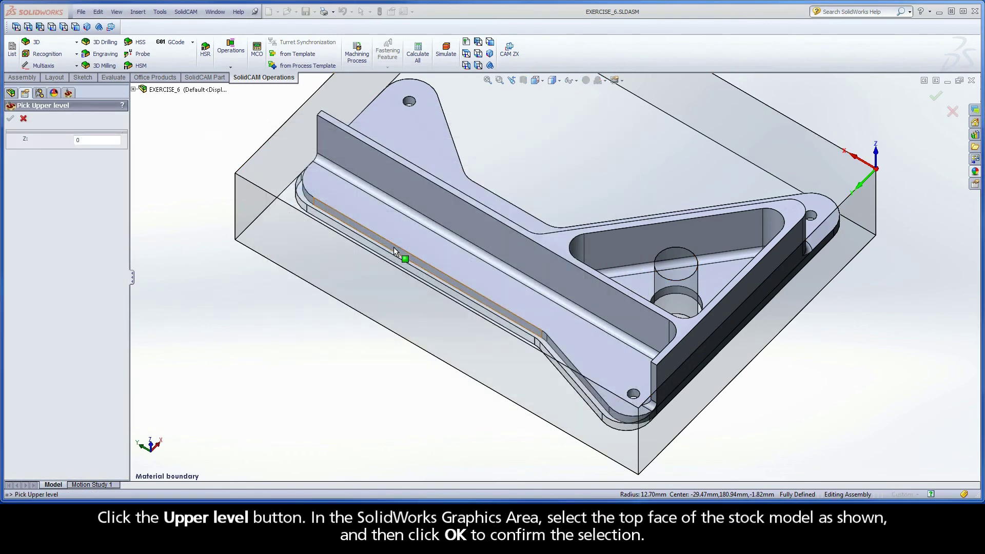
left_click(265, 170)
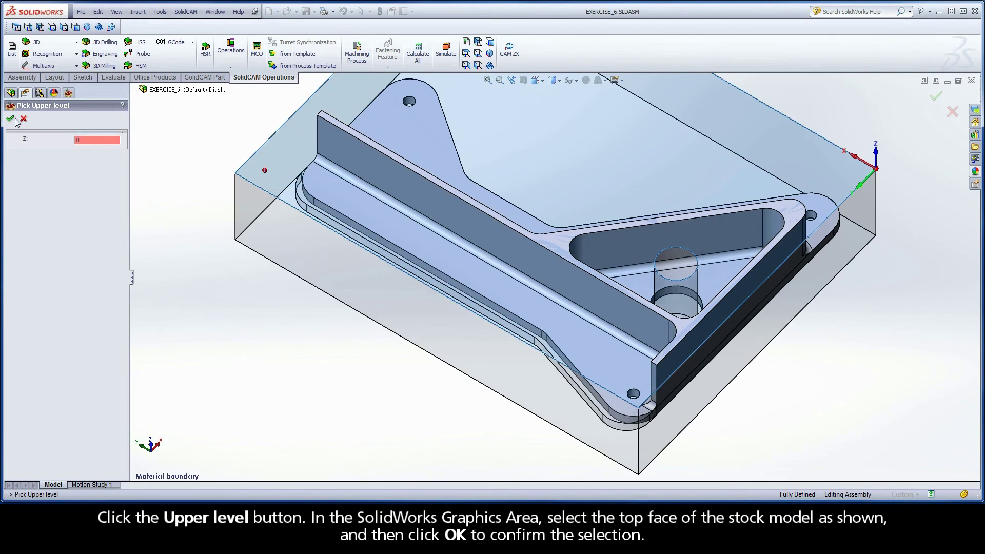
left_click(10, 119)
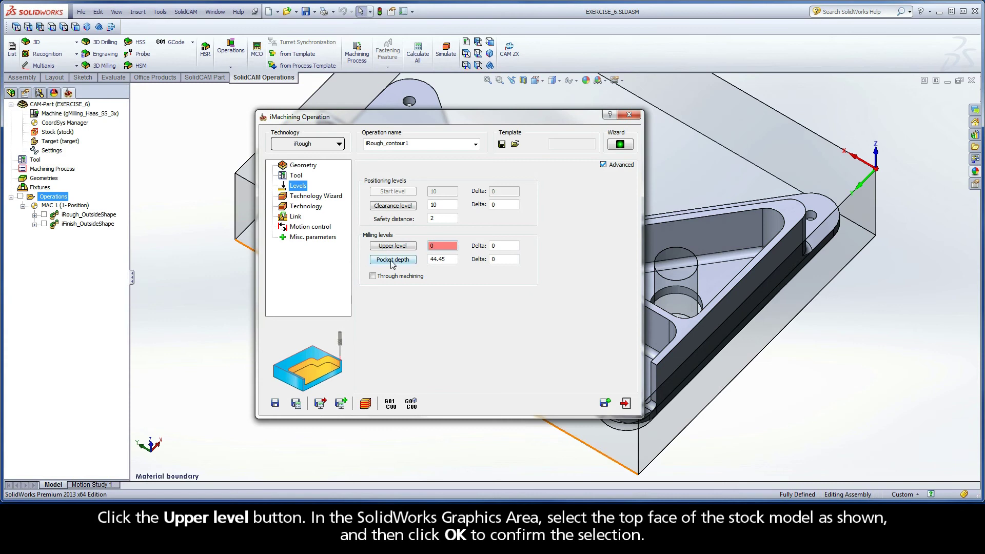
left_click(392, 260)
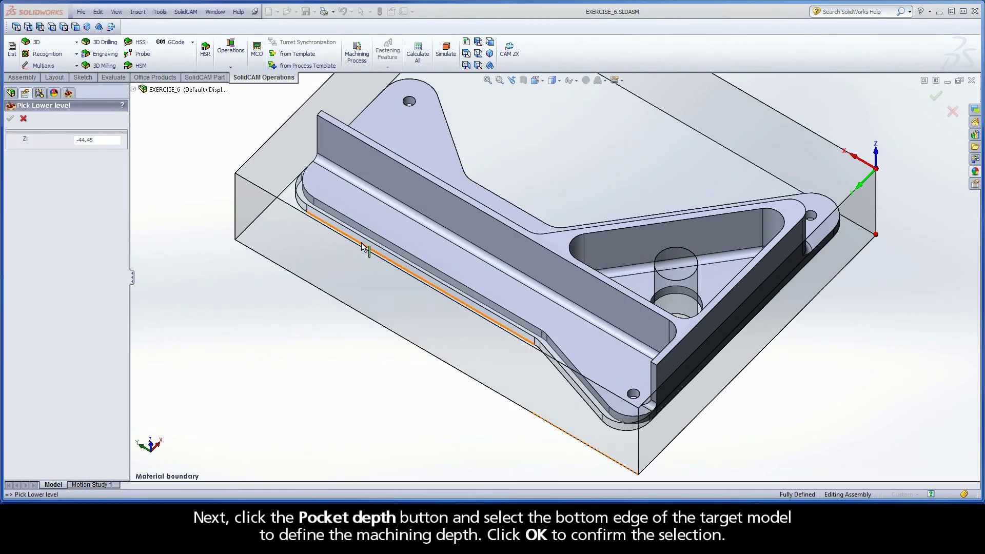
left_click(314, 206)
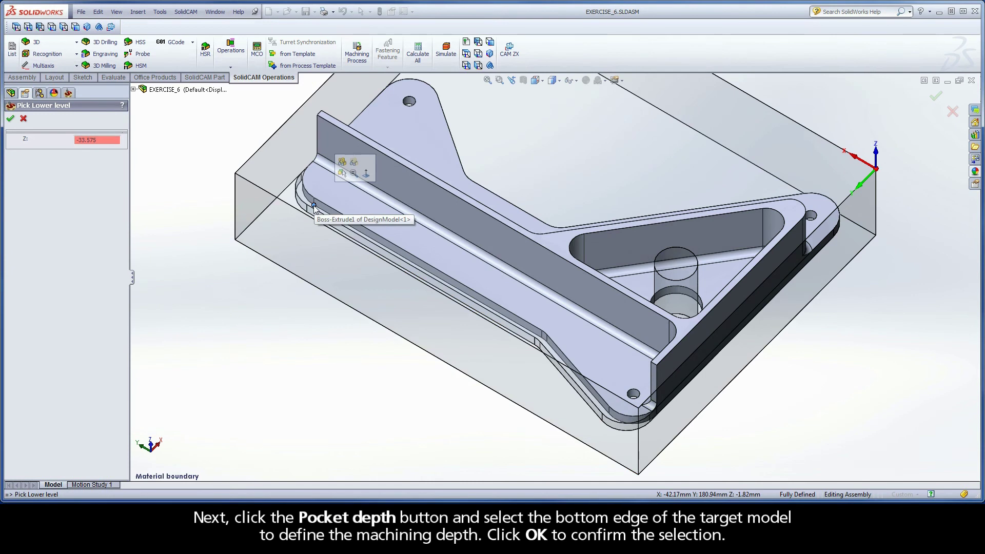
Confirm the 33.575 pocket depth from the bottom edge and set its Delta to -0.76.
left_click(10, 119)
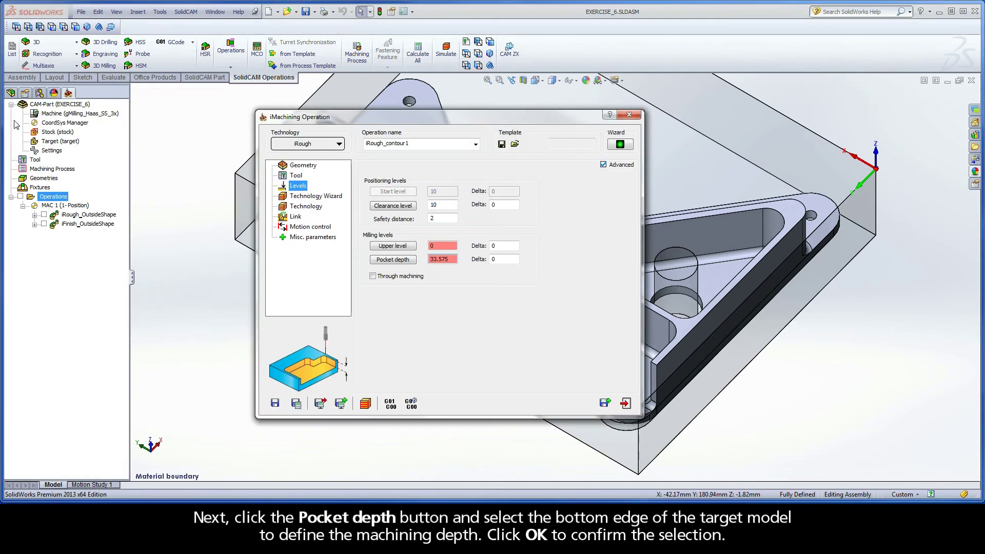
double_click(493, 260)
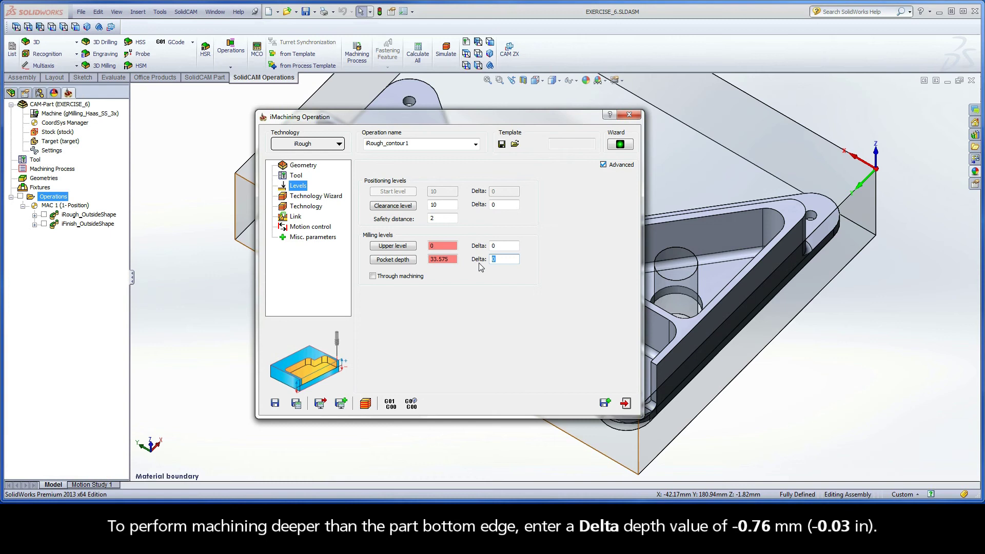
type("-0.76")
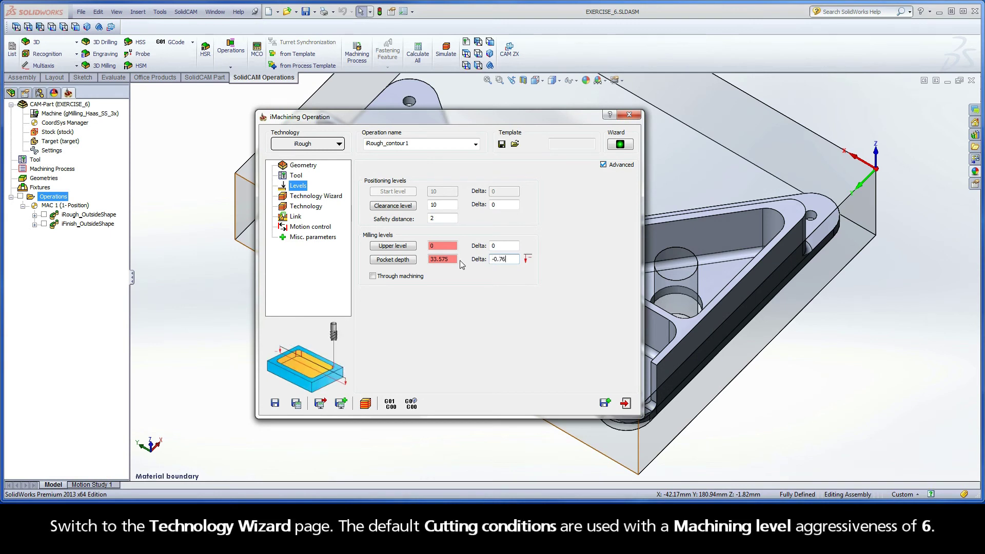
View the Technology Wizard: machining level 6, 2 step-downs of 17.1675, ACP 2.2.
left_click(306, 198)
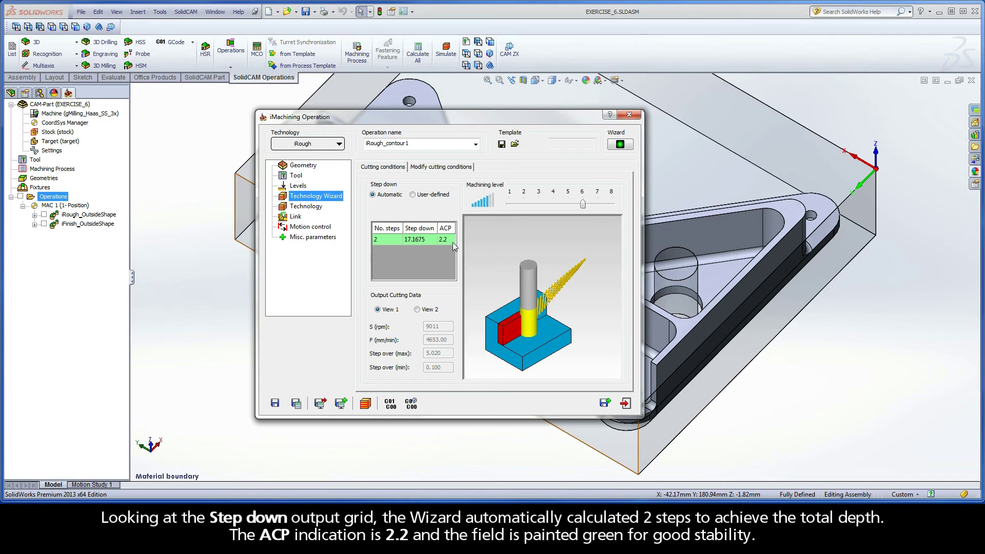
Review the Technology page's 17.1675 step down and 0.24 wall/island offset.
left_click(306, 206)
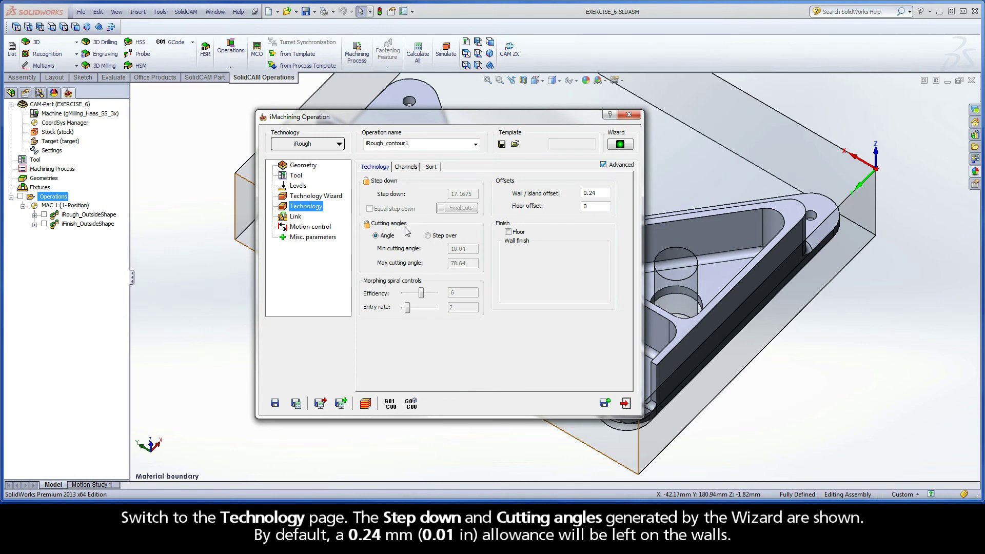
double_click(590, 192)
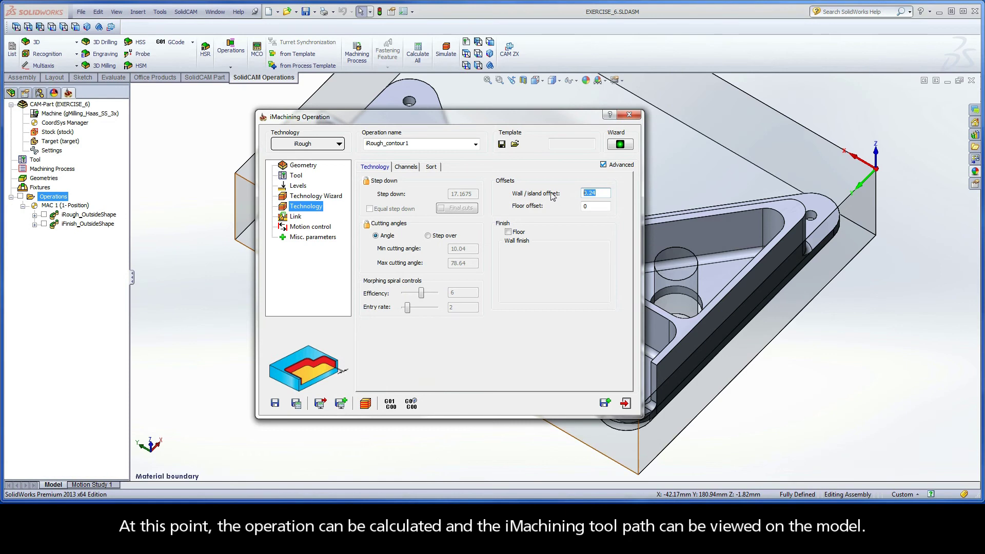
Rename the operation to iRough_FinalOutsideShape and Save & Calculate it.
double_click(414, 144)
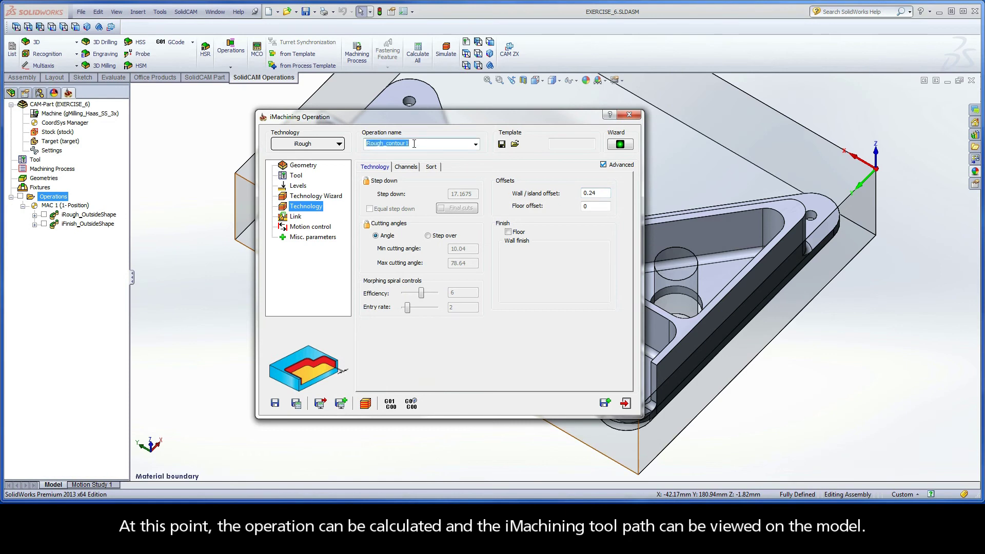
left_click(412, 143)
left_click_drag(410, 143, 387, 145)
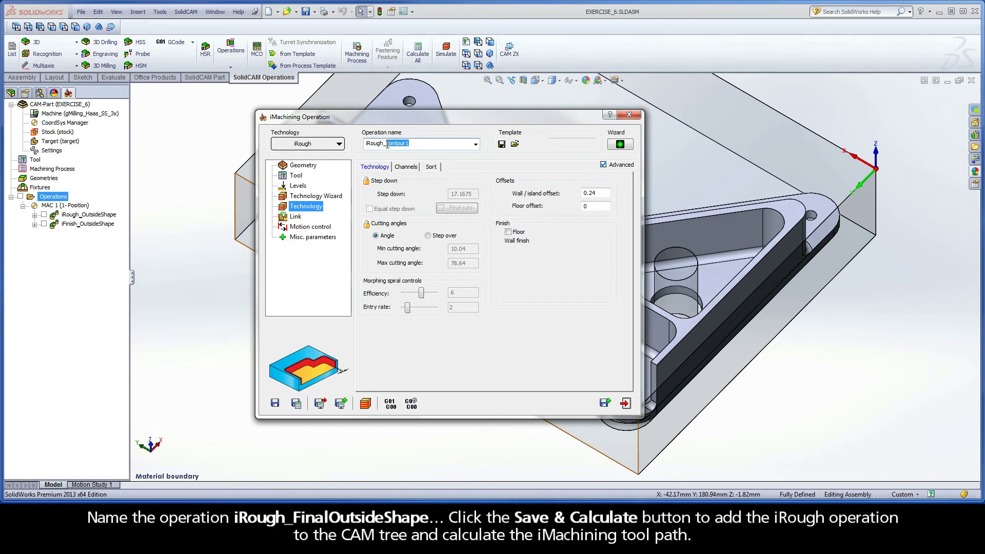
type("FinalOutsideShape")
left_click(297, 404)
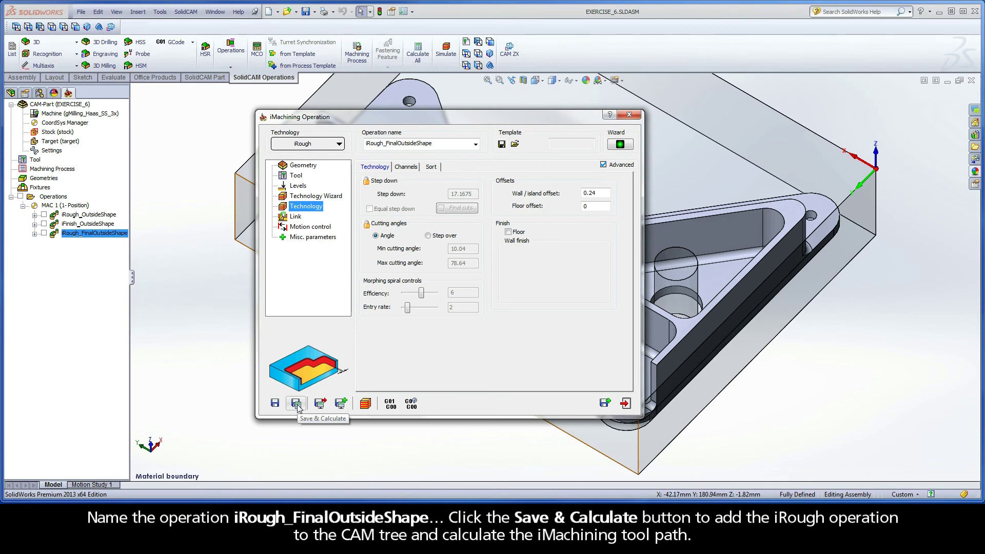
Play the iRough_FinalOutsideShape toolpath simulation, first at lowest speed and then faster, and exit it.
left_click(366, 405)
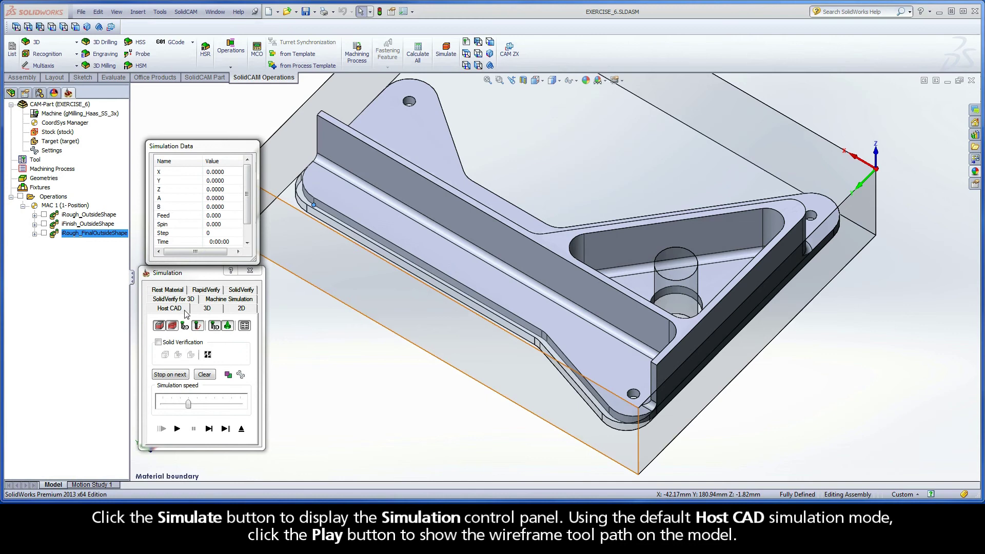
left_click_drag(188, 404, 162, 404)
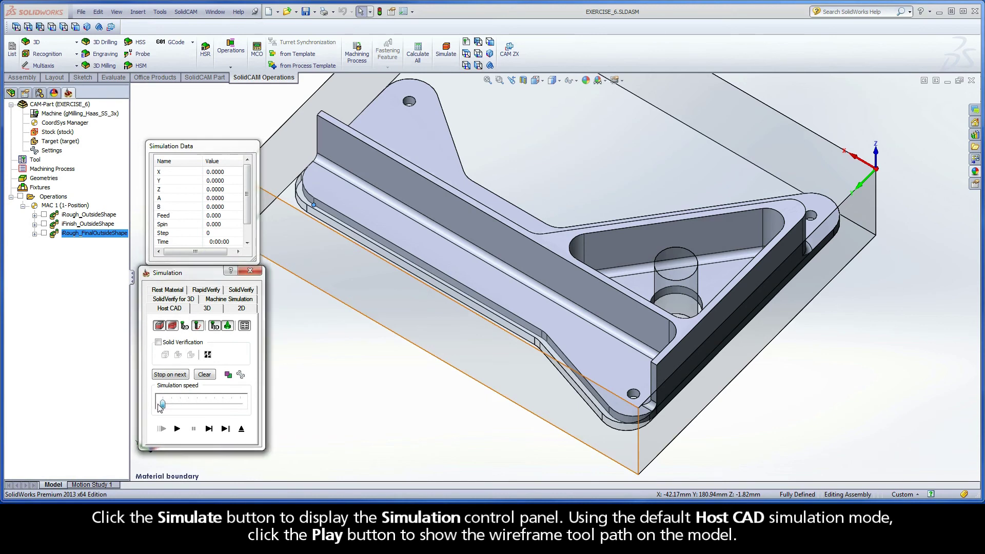
left_click(176, 428)
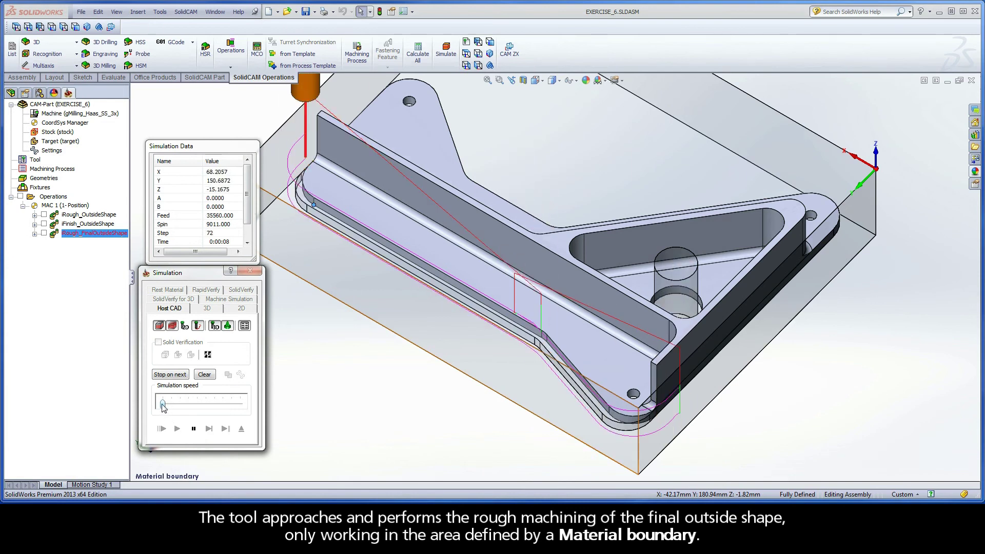
left_click_drag(163, 405, 188, 407)
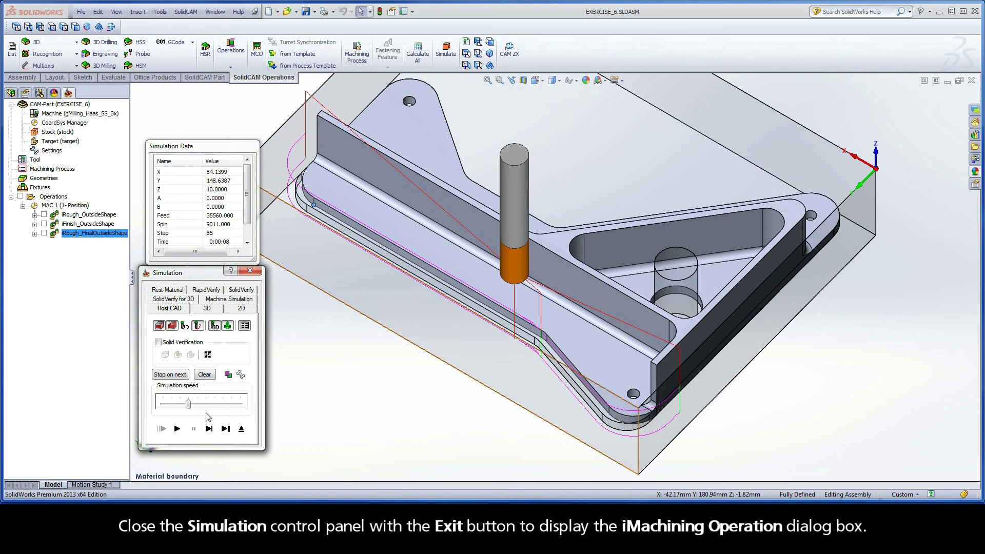
left_click(241, 430)
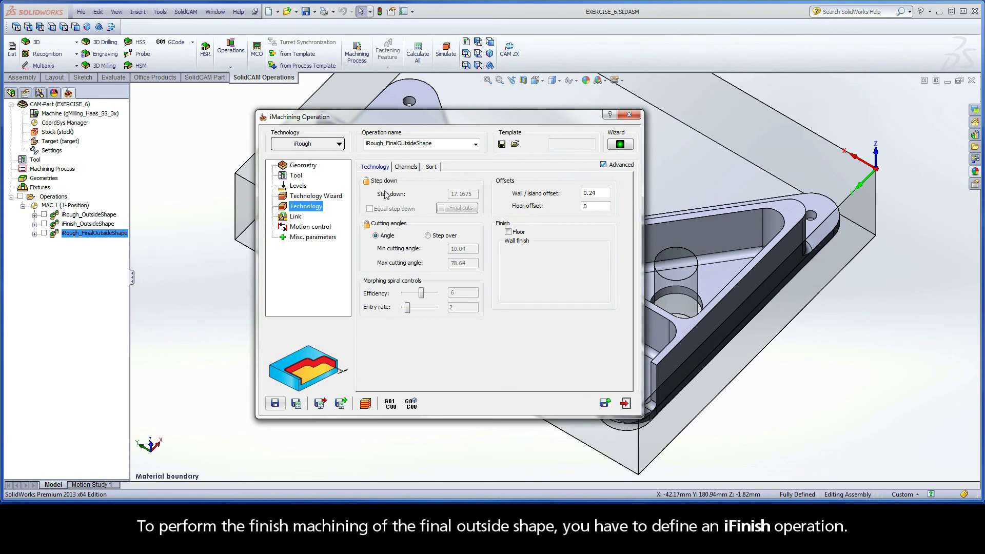
Save a copy of the rough operation and set the copy's technology to iFinish.
left_click(605, 404)
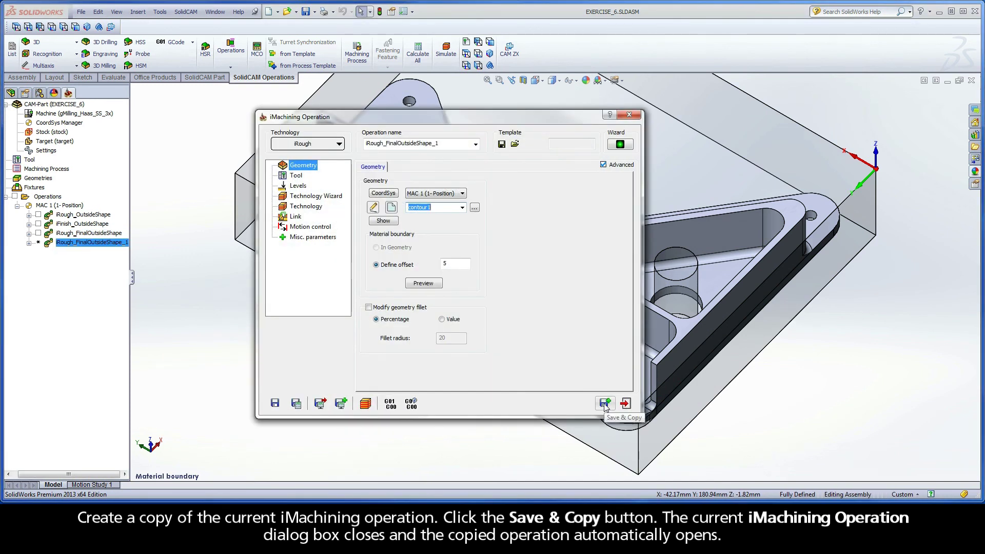
left_click(314, 146)
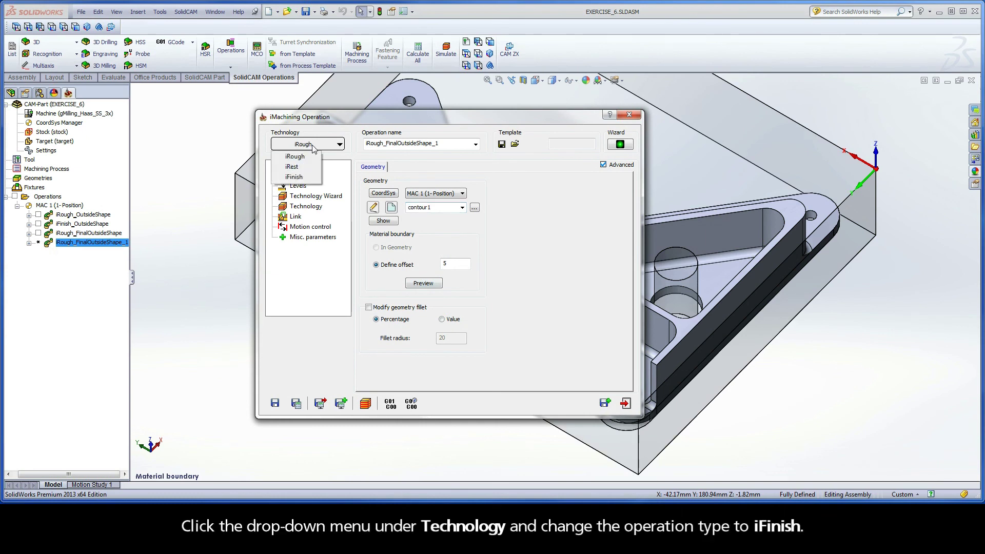
left_click(303, 177)
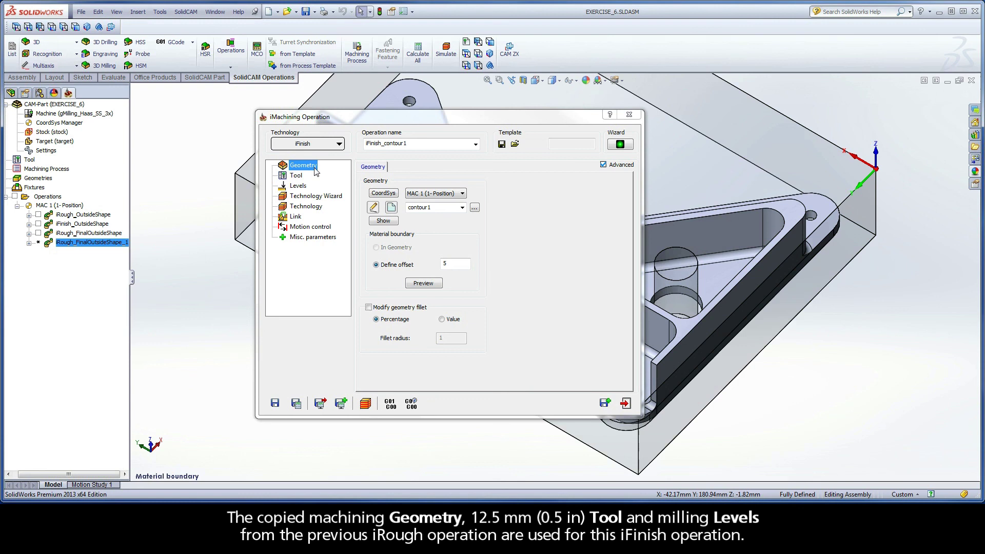
Check the inherited tool, levels and cutting conditions, then view the Technology page (step down 17.1675).
left_click(298, 177)
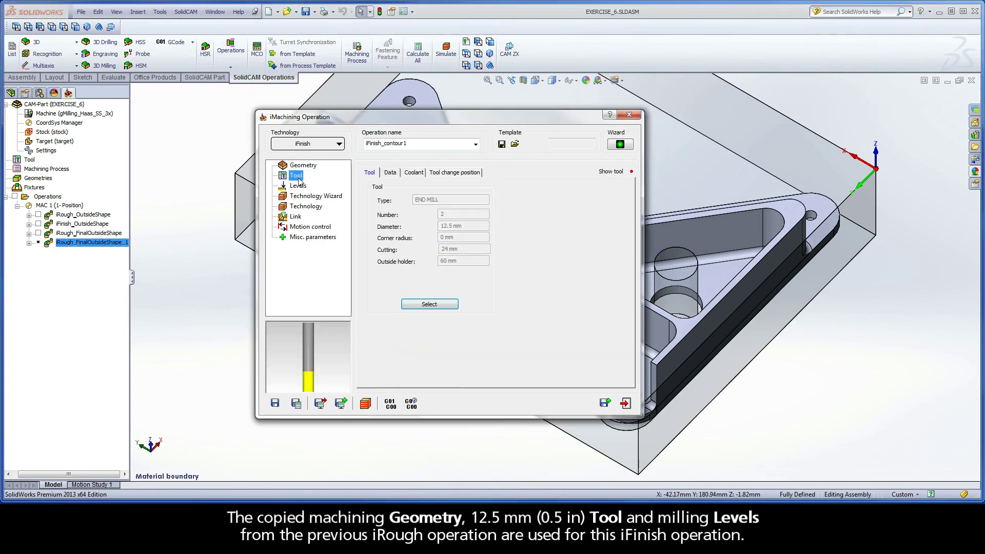
left_click(301, 188)
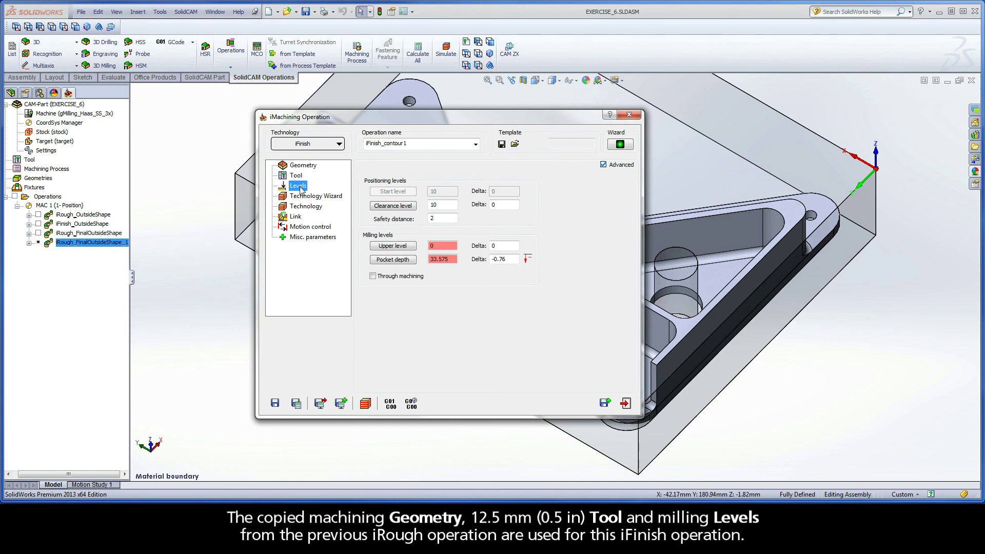
left_click(311, 196)
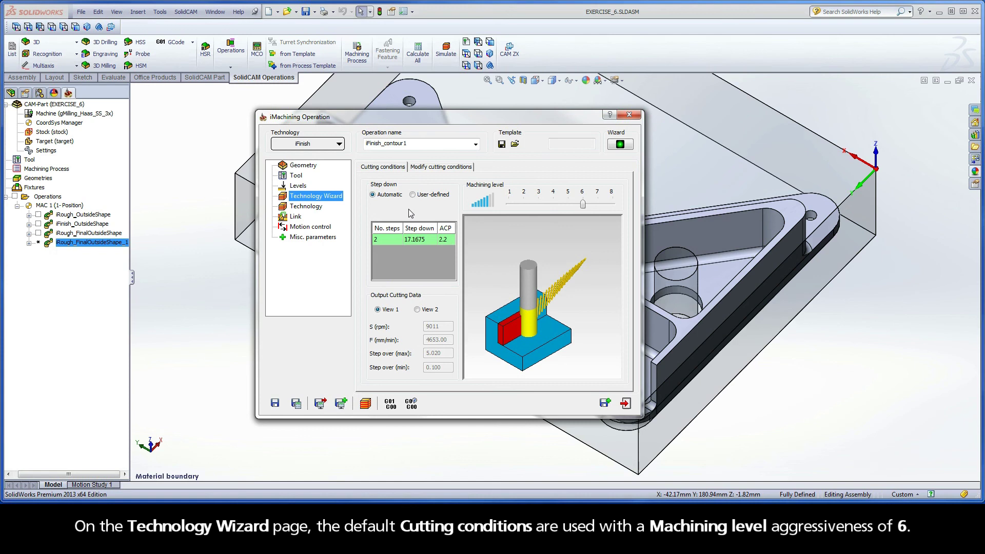
left_click(305, 206)
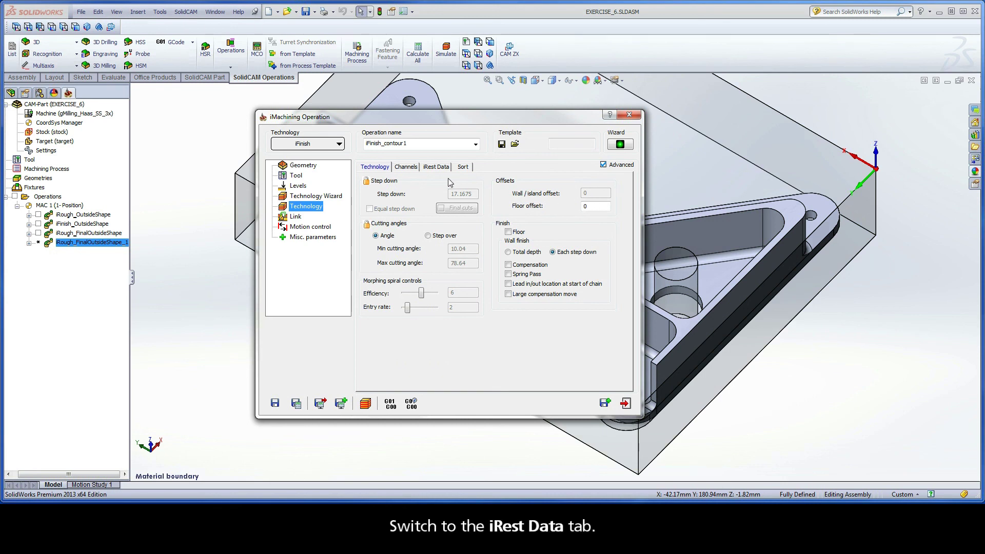
Show iRest data from iRough_FinalOutsideShape: tool diameter 12.5, wall offset 0.24, fillet radius 1.25.
left_click(437, 167)
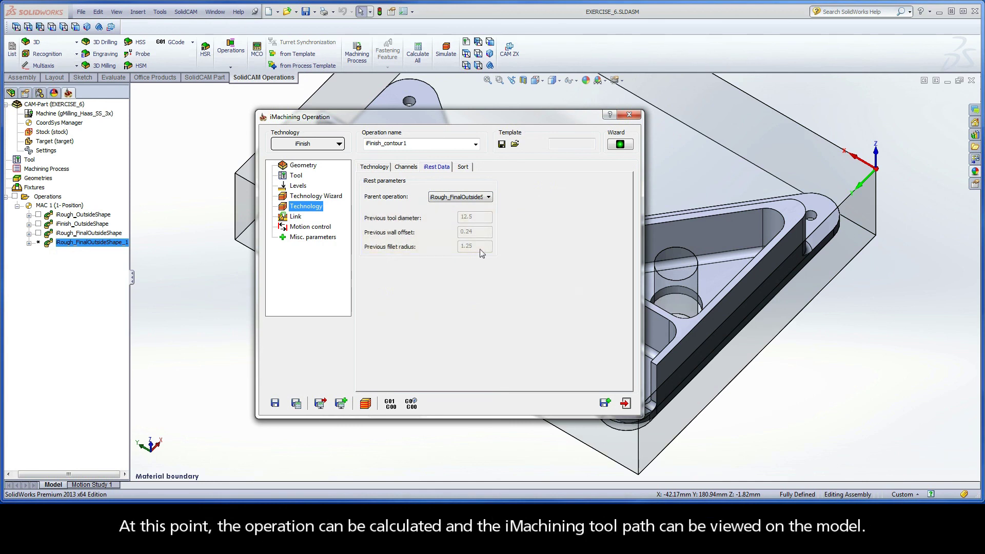
Replace contour1 with FinalOutsideShape in the operation name, save and calculate, and open simulation.
left_click(408, 144)
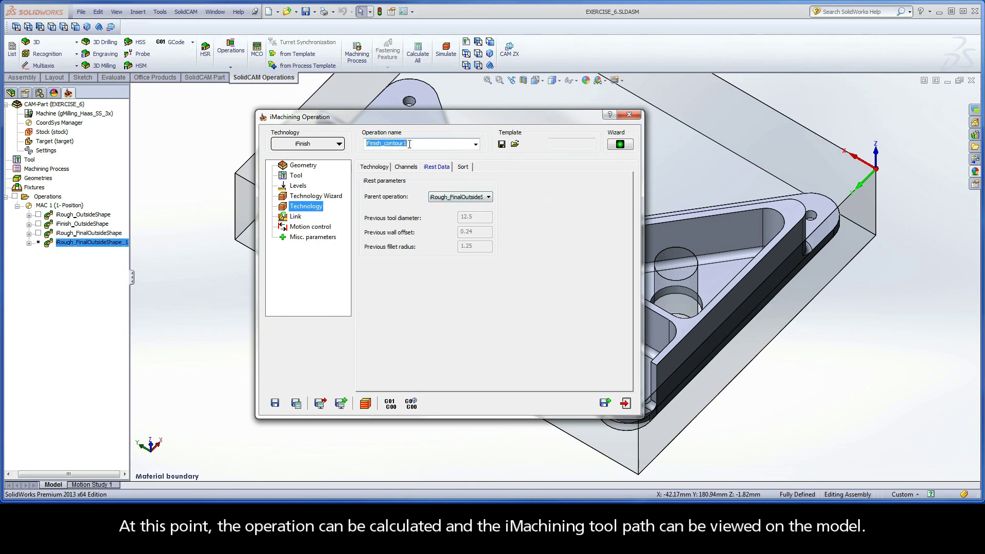
left_click_drag(408, 143, 385, 146)
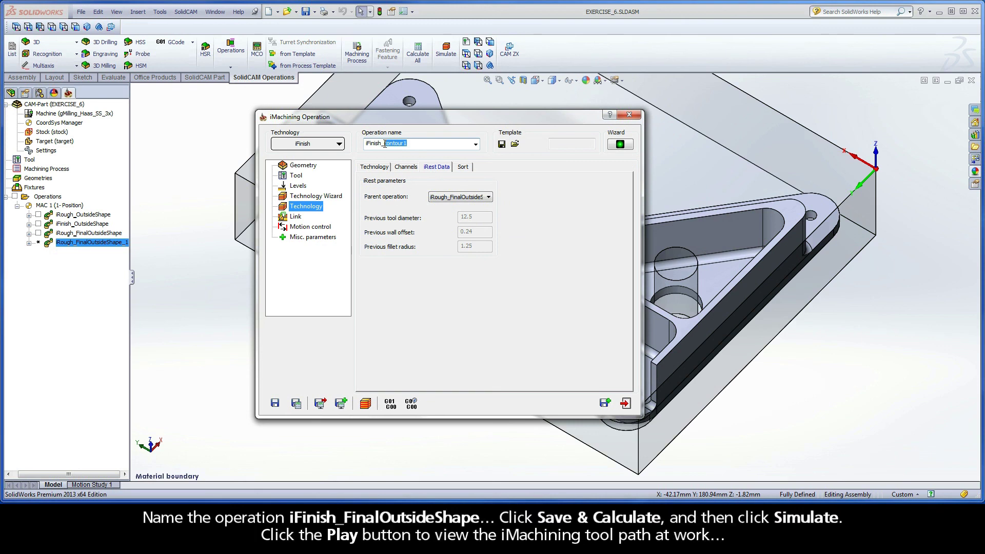
type("FinalOutsideShape")
left_click(297, 403)
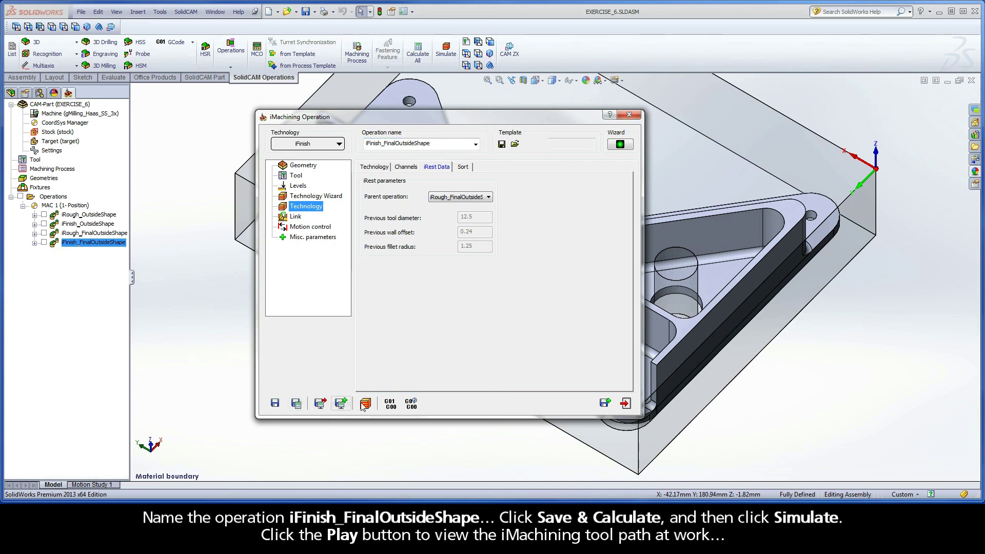
left_click(365, 404)
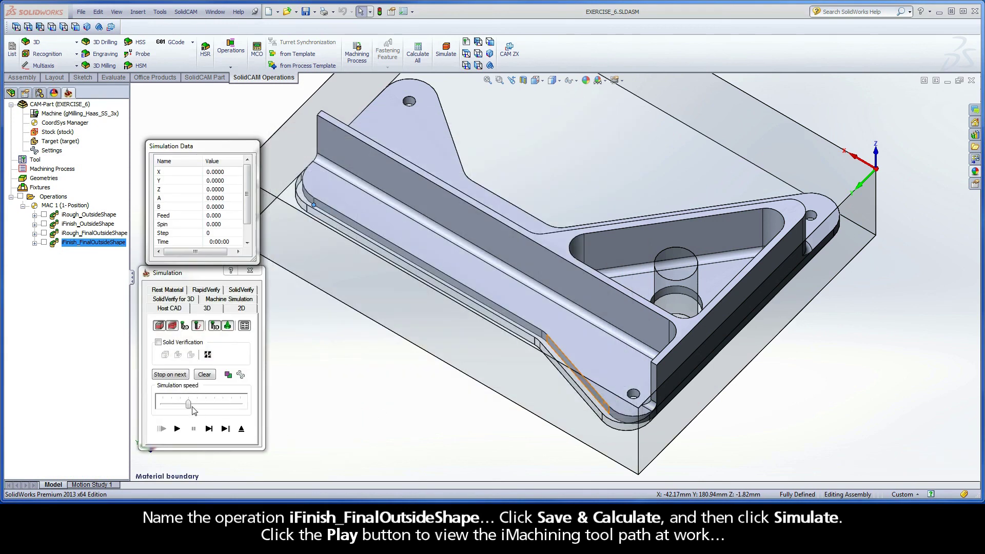
Play the finishing toolpath at lowest speed, then close the simulation and the iMachining dialog.
left_click_drag(188, 403, 164, 405)
left_click(177, 429)
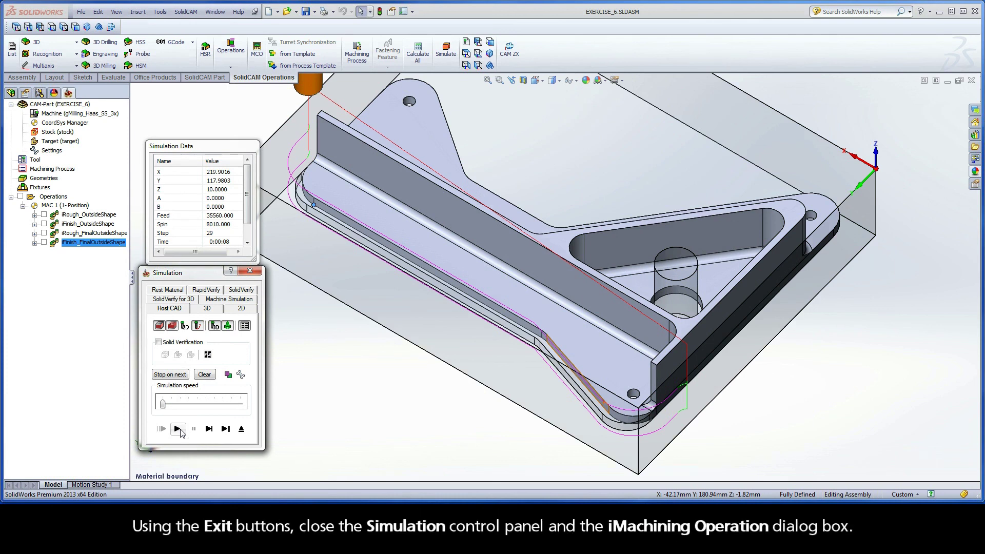
left_click(241, 430)
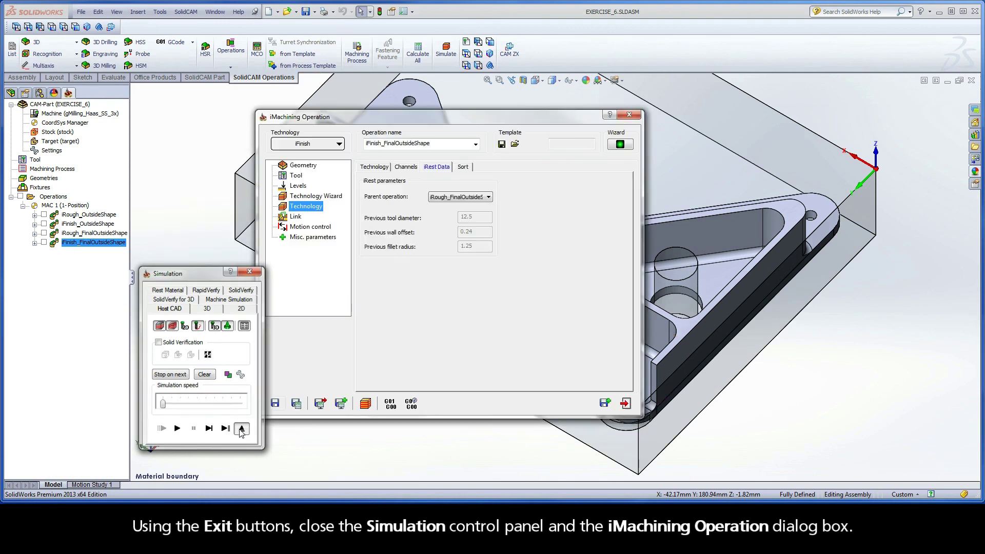
left_click(625, 404)
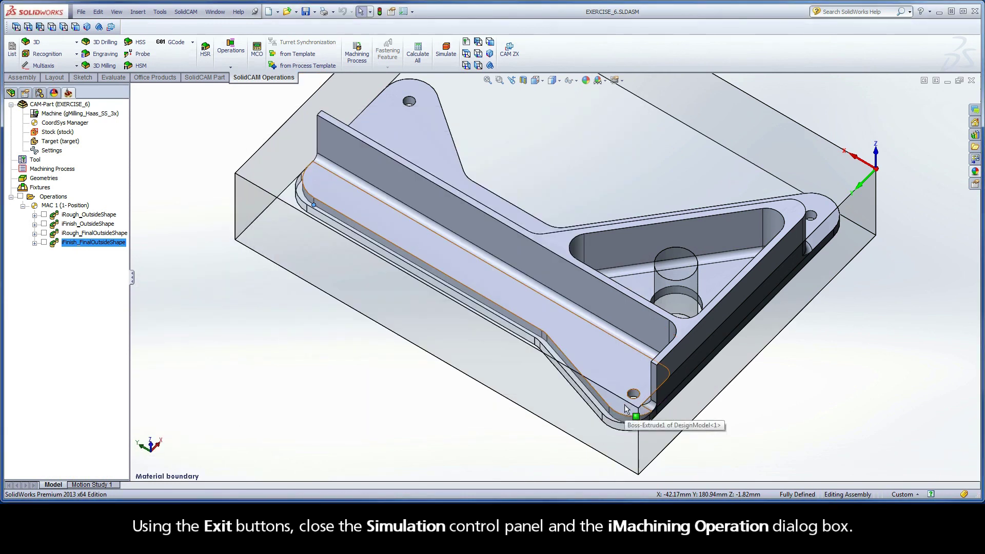